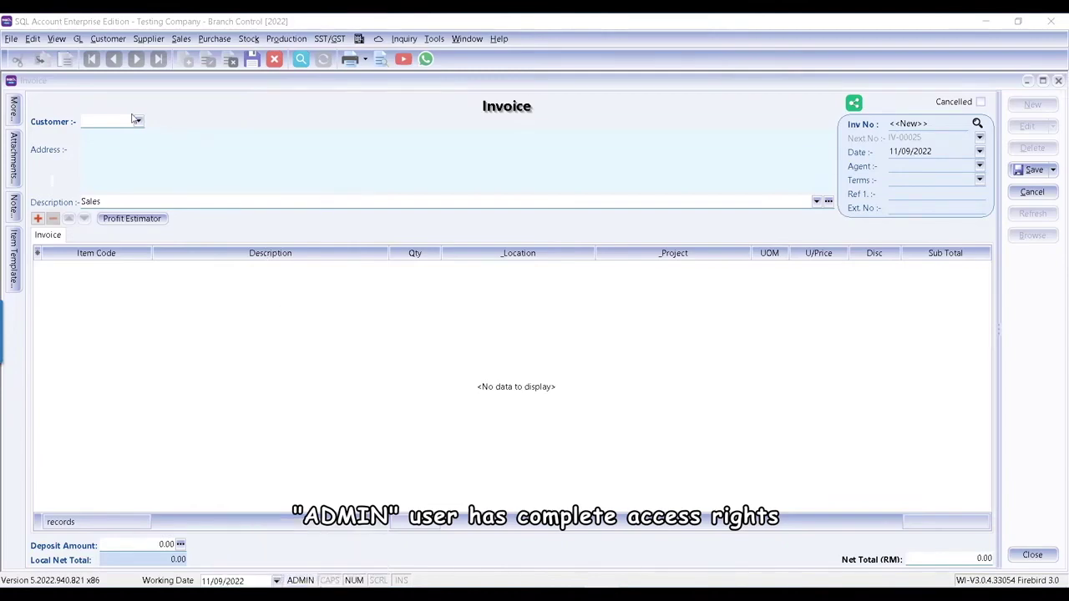
Step: Check the seven customers YUKI may pick in the Customer dropdown without choosing one
{"action": "left_click", "coordinate": [138, 121]}
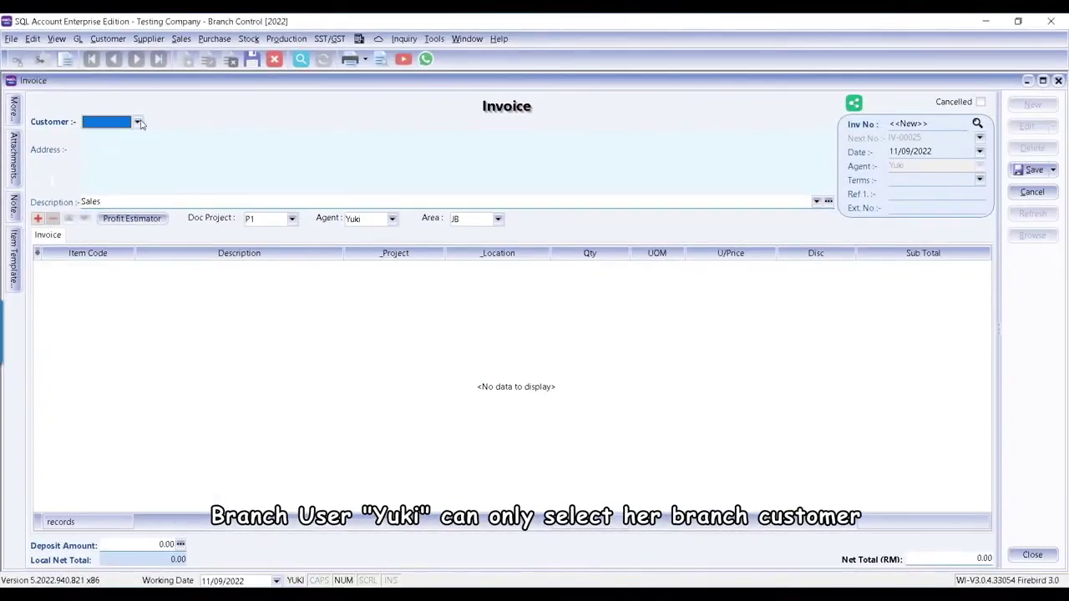
{"action": "left_click", "coordinate": [138, 122]}
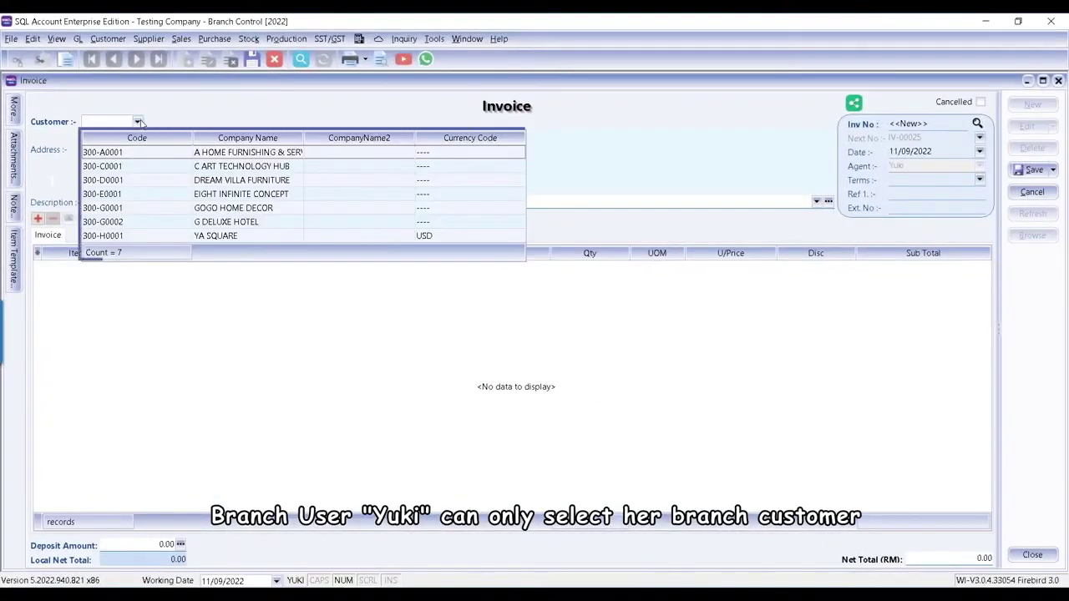
{"action": "left_click", "coordinate": [143, 262]}
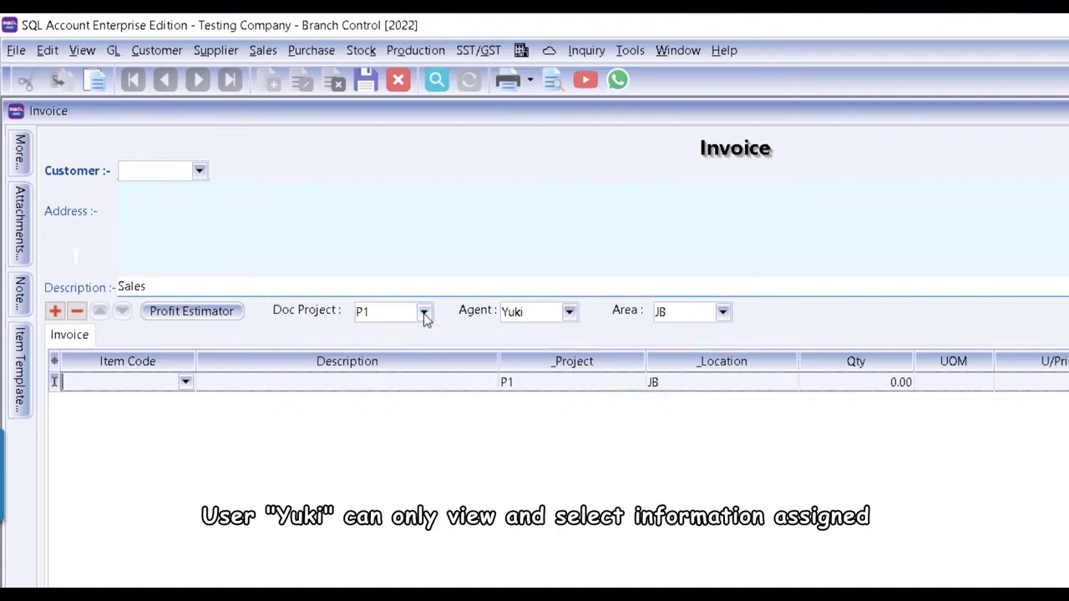
Step: Review the allowed document projects, agents and areas, then the item line's allowed projects
{"action": "left_click", "coordinate": [424, 317]}
{"action": "key", "text": "Escape"}
{"action": "left_click", "coordinate": [569, 312]}
{"action": "left_click", "coordinate": [721, 313]}
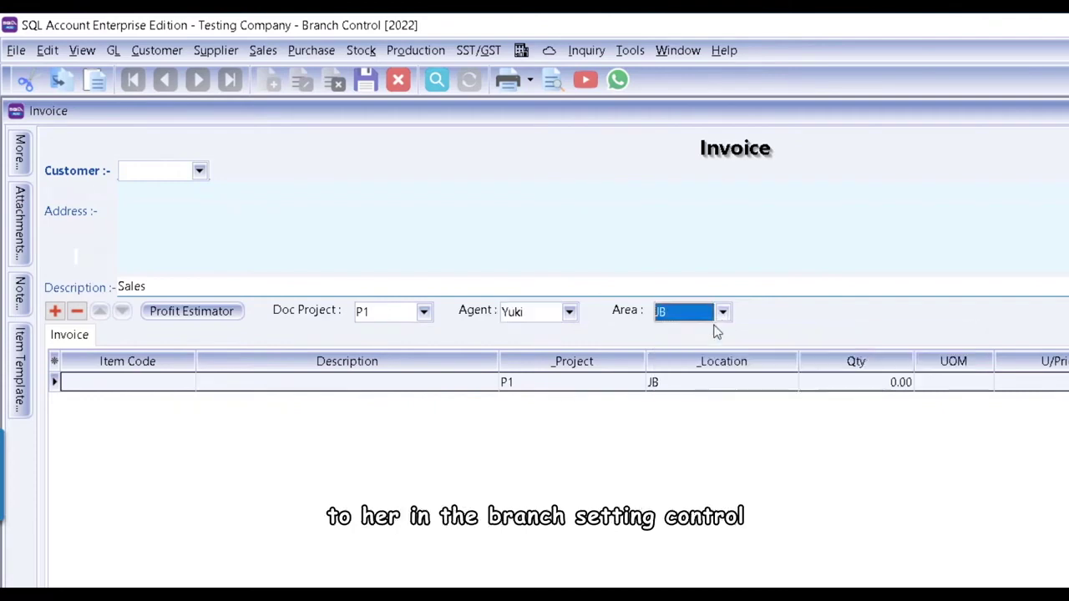
{"action": "left_click", "coordinate": [635, 381]}
{"action": "key", "text": "Escape"}
{"action": "left_click", "coordinate": [792, 382]}
{"action": "key", "text": "Escape"}
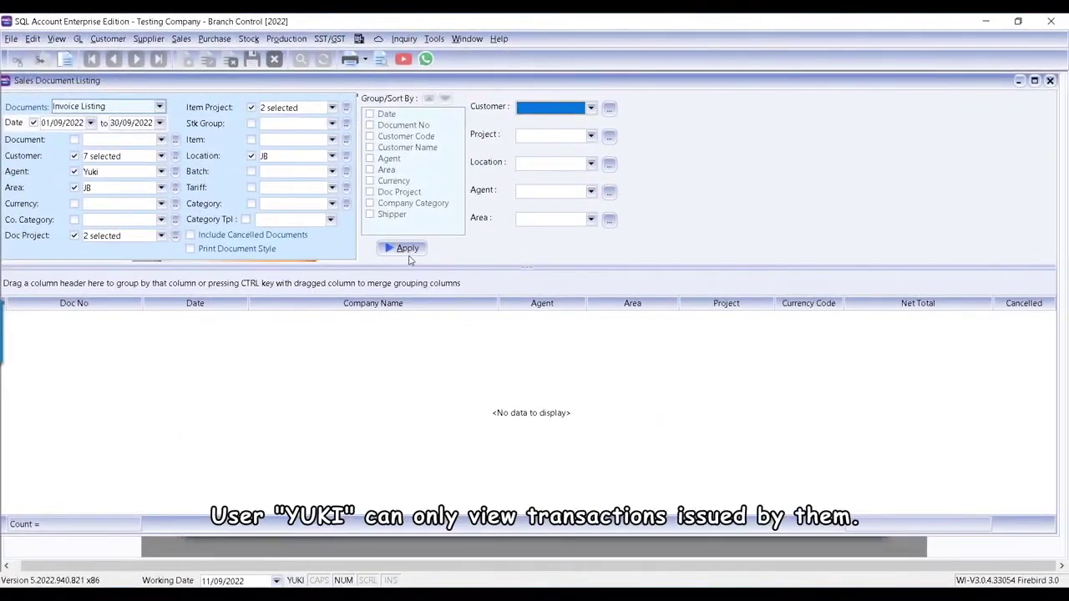
Step: List YUKI's invoices for the period and filter by customer 300-A0001
{"action": "left_click", "coordinate": [409, 250]}
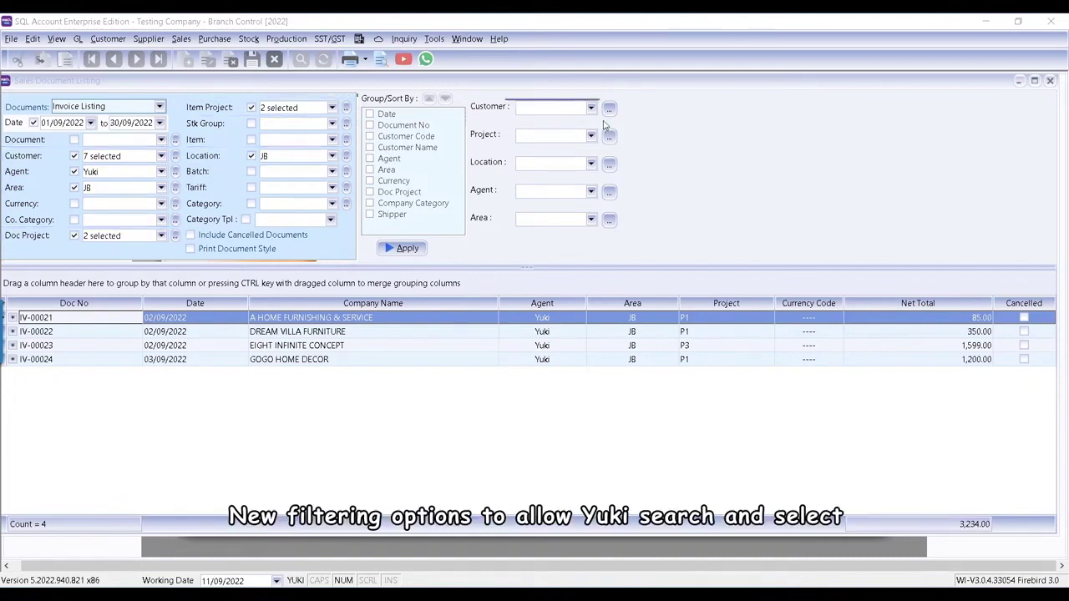
{"action": "left_click", "coordinate": [590, 108]}
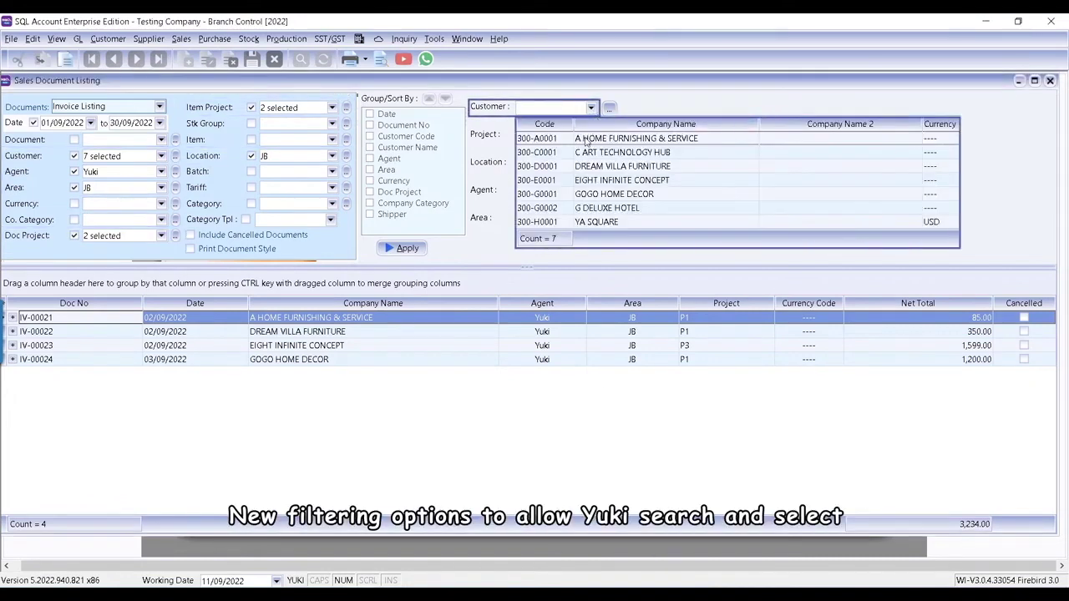
{"action": "left_click", "coordinate": [586, 139]}
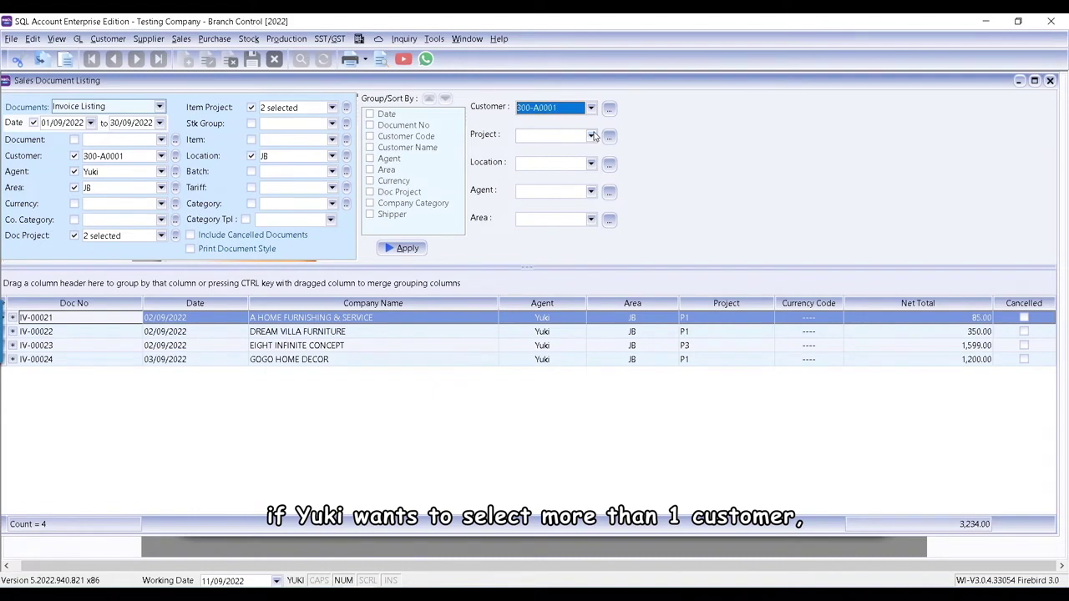
Step: Filter the invoice listing to customers 300-A0001 and 300-D0001 and refresh it
{"action": "left_click", "coordinate": [609, 107]}
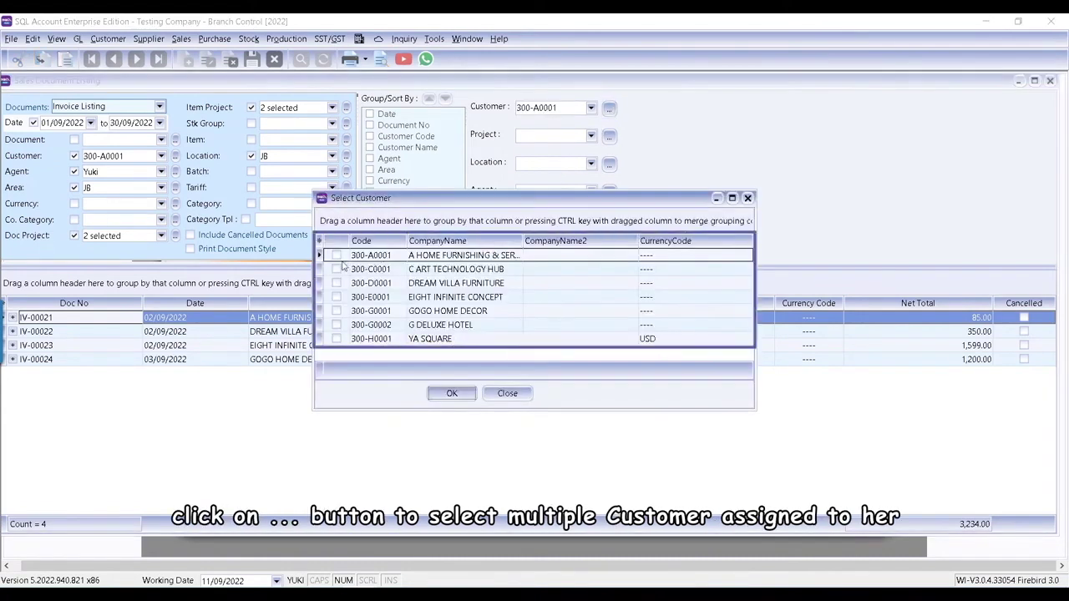
{"action": "left_click", "coordinate": [336, 254]}
{"action": "left_click", "coordinate": [335, 284]}
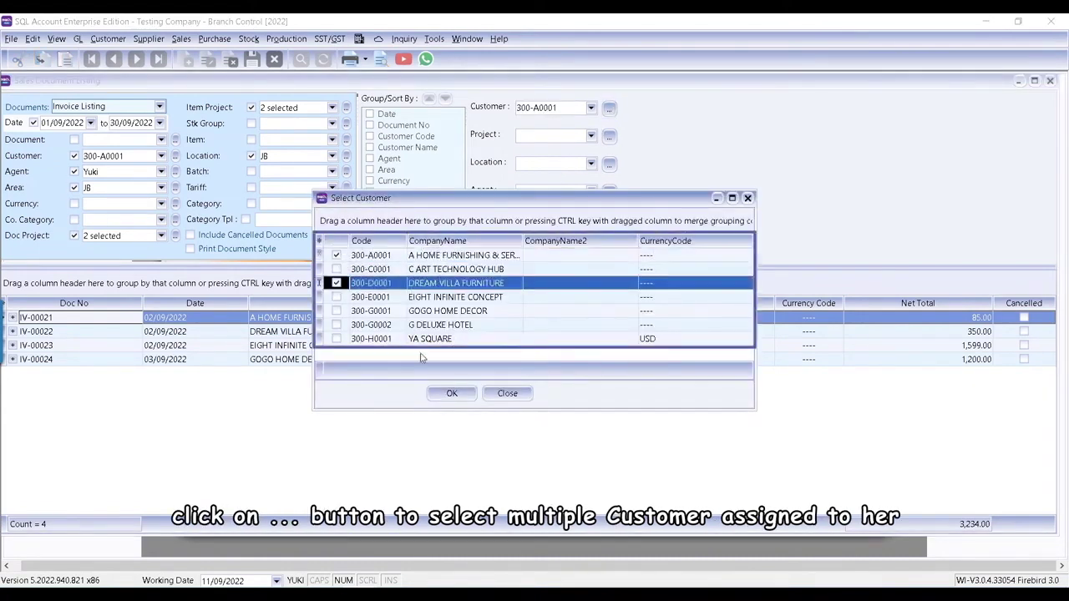
{"action": "left_click", "coordinate": [452, 393]}
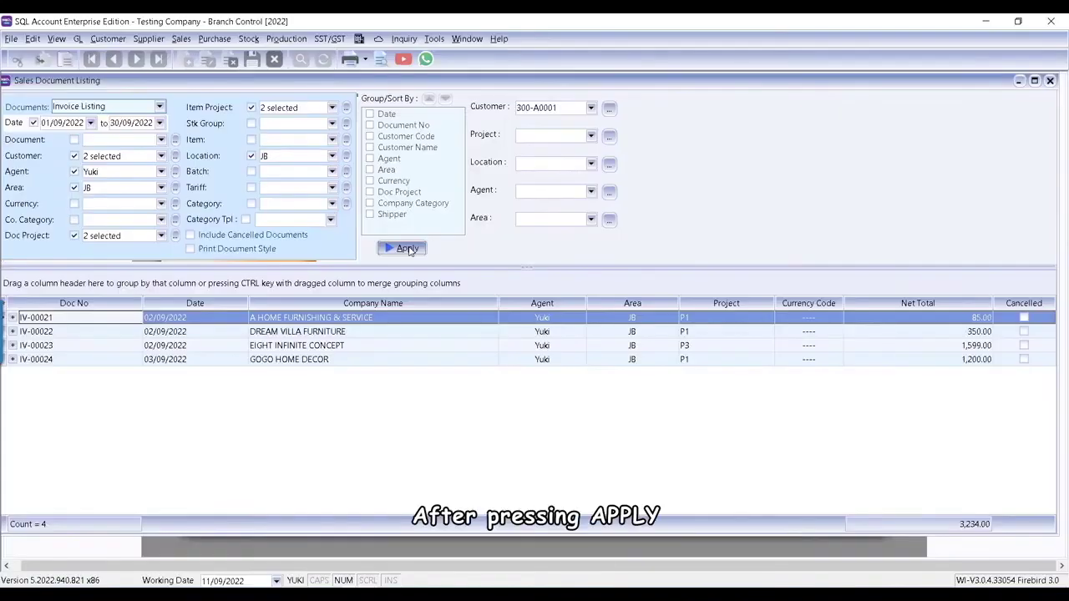
{"action": "left_click", "coordinate": [406, 248]}
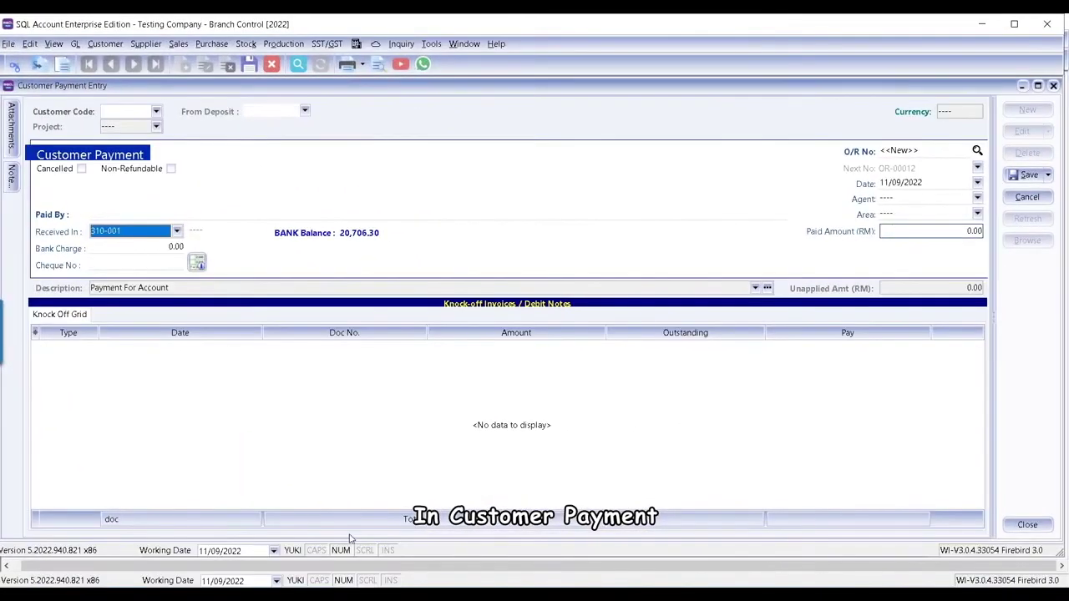
Step: View the payment methods YUKI may use in the Received In dropdown
{"action": "left_click", "coordinate": [177, 232]}
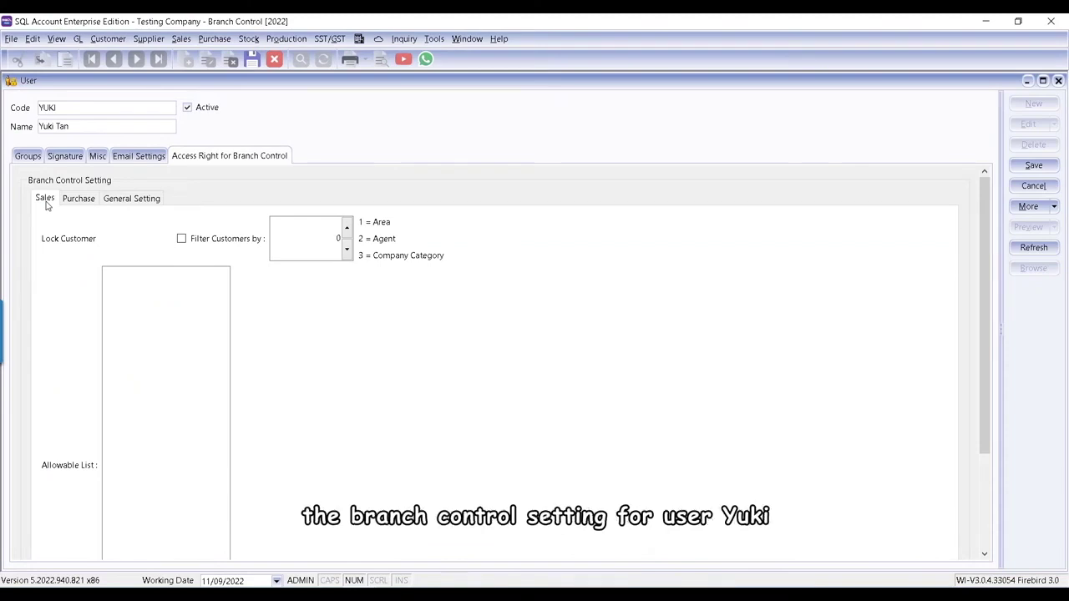
Step: Lock YUKI's sales customers with filter option 1 and allowed areas JB and US
{"action": "left_click", "coordinate": [47, 206]}
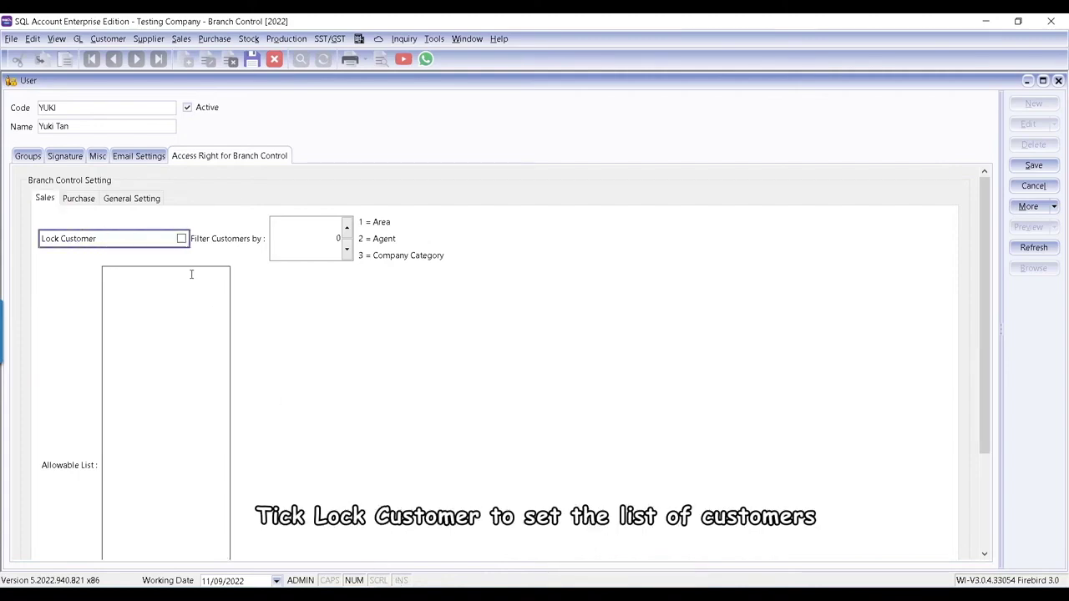
{"action": "left_click", "coordinate": [181, 240]}
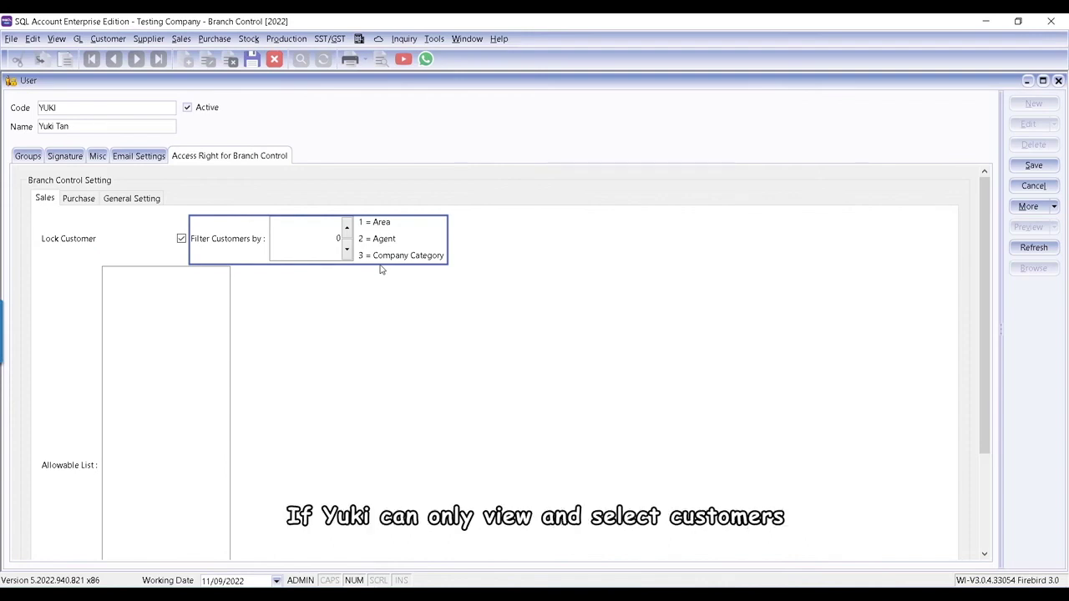
{"action": "left_click", "coordinate": [327, 250]}
{"action": "type", "text": "1"}
{"action": "left_click", "coordinate": [179, 293]}
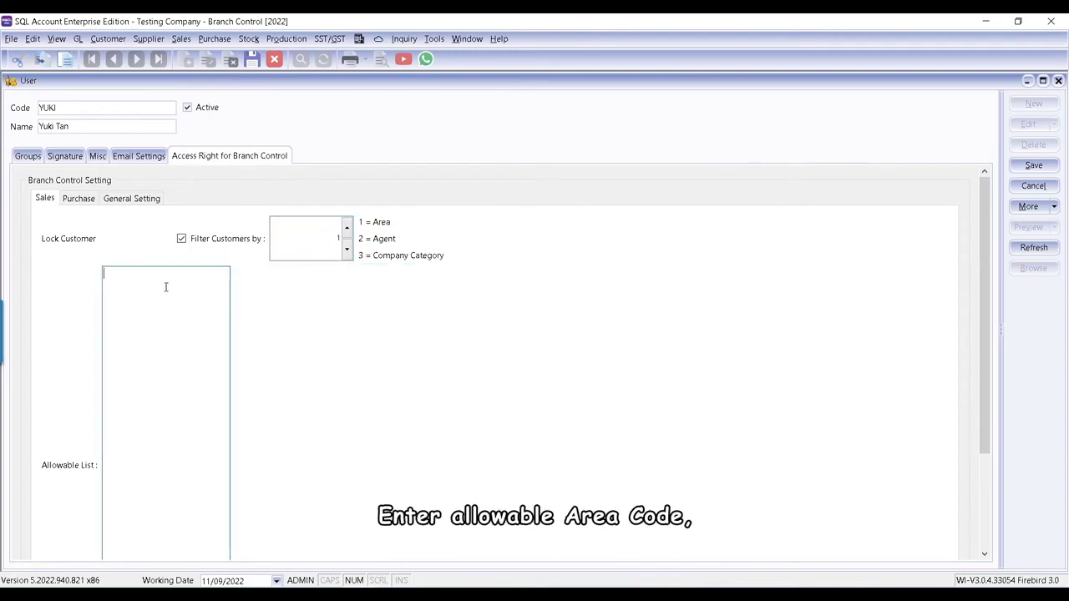
{"action": "type", "text": "JBUS"}
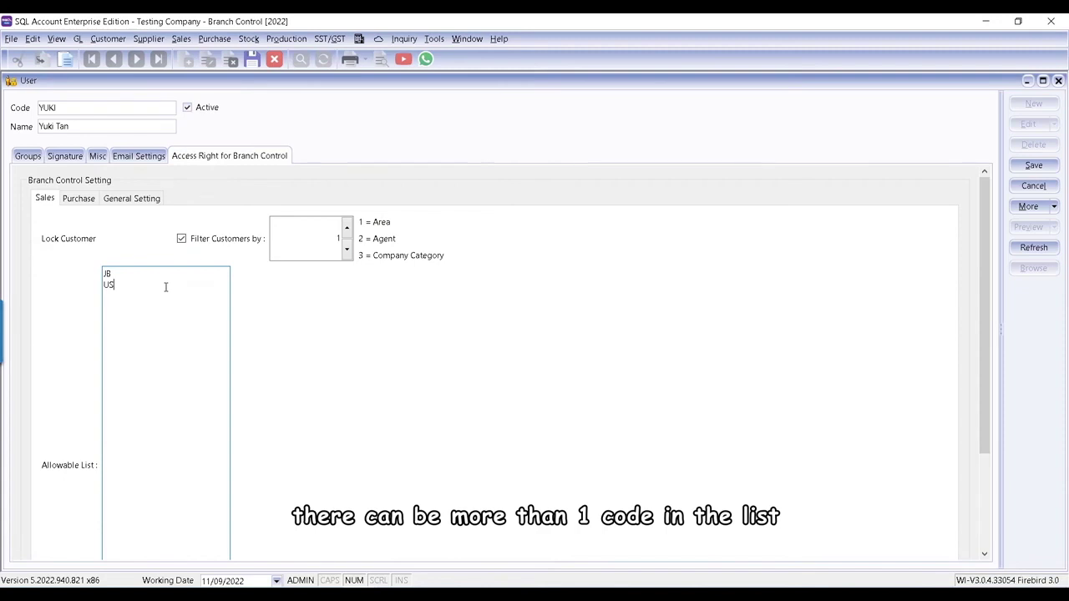
{"action": "left_click", "coordinate": [90, 202]}
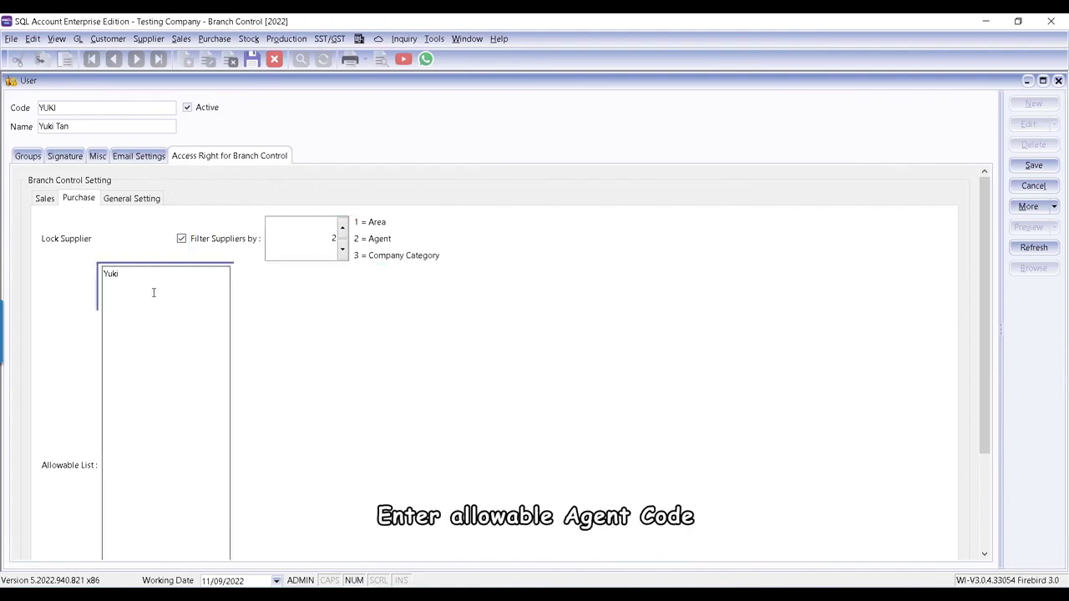
Step: Go from YUKI's supplier lock (agent Yuki) to the General Setting locks
{"action": "left_click", "coordinate": [140, 205]}
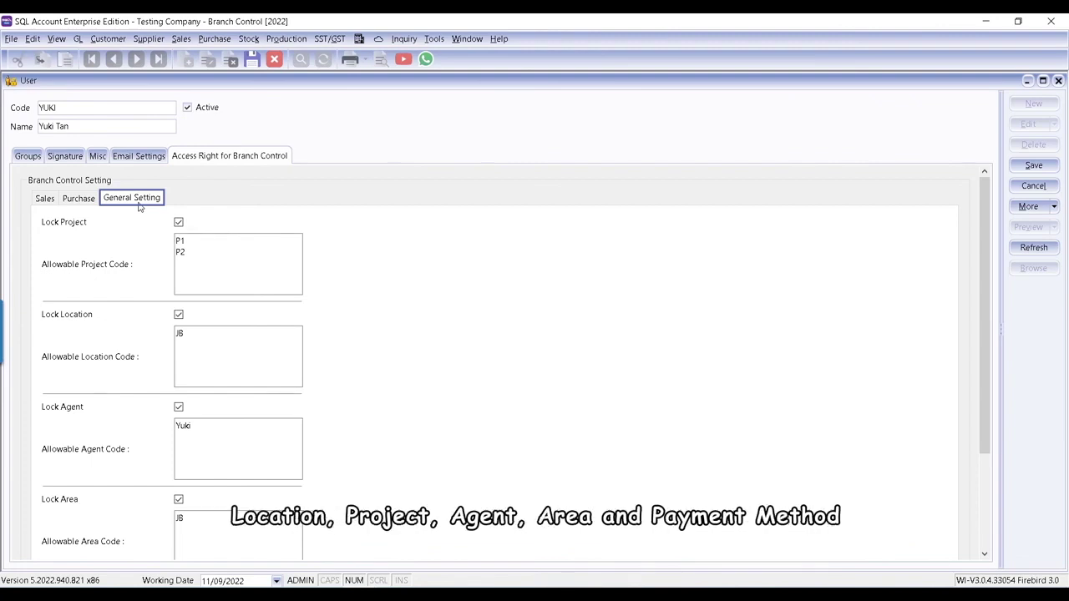
Step: Lock YUKI's projects to P1 and P2 and location to JB
{"action": "left_click", "coordinate": [177, 225]}
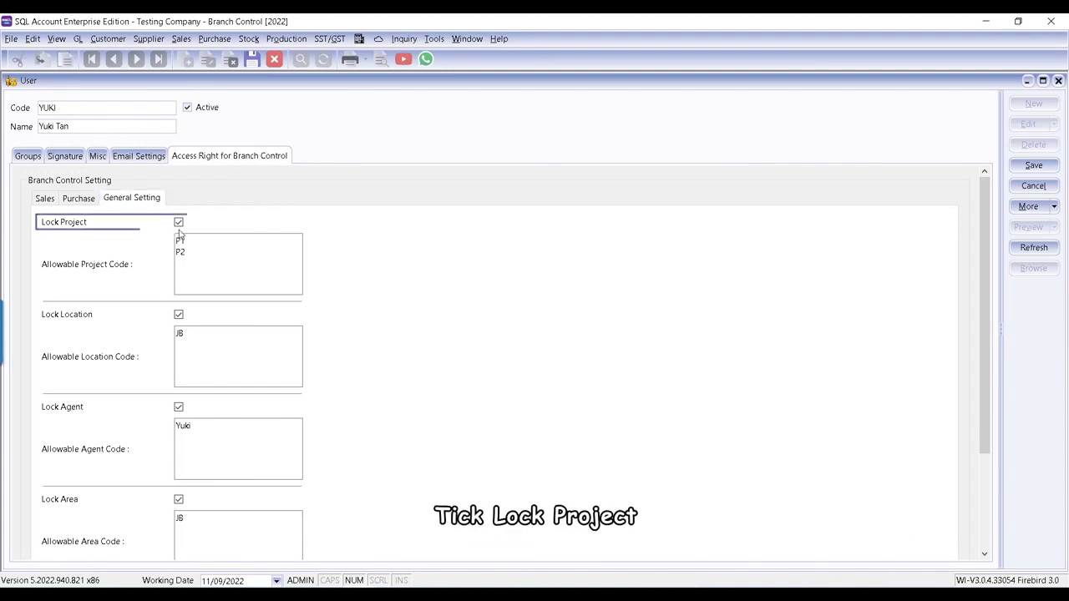
{"action": "left_click", "coordinate": [185, 248]}
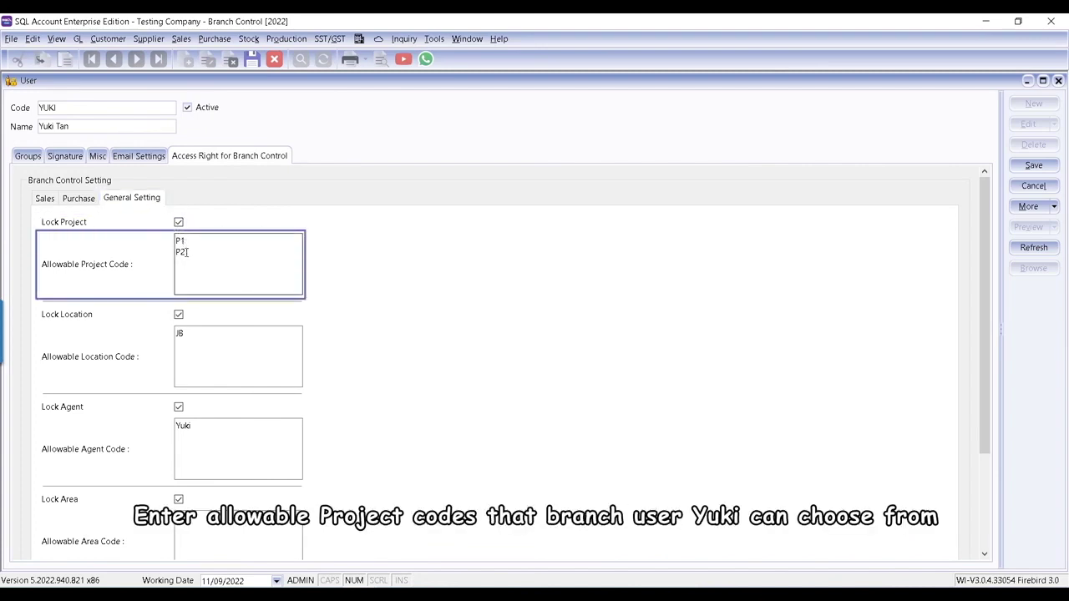
{"action": "left_click", "coordinate": [179, 314]}
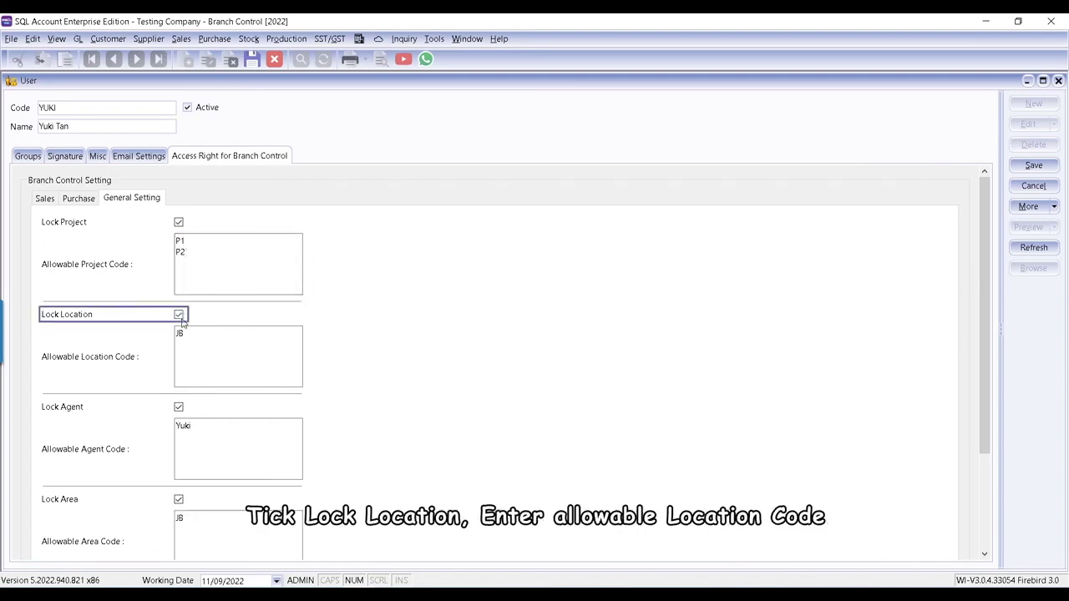
{"action": "left_click", "coordinate": [190, 334]}
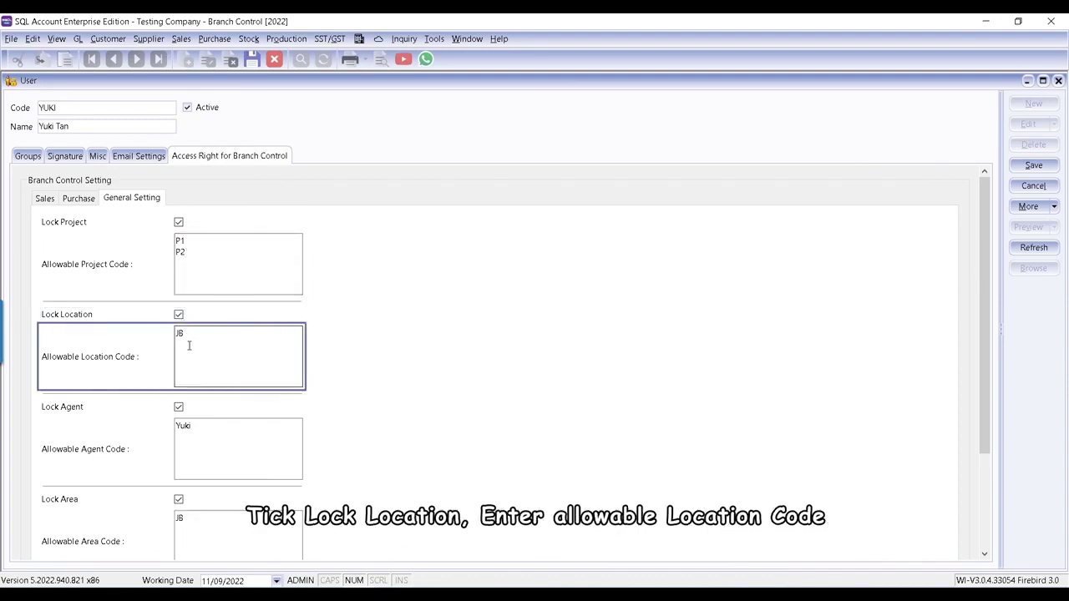
{"action": "scroll", "coordinate": [193, 370], "scroll_direction": "down", "scroll_amount": 2}
{"action": "scroll", "coordinate": [198, 384], "scroll_direction": "down", "scroll_amount": 1}
{"action": "scroll", "coordinate": [198, 384], "scroll_direction": "down", "scroll_amount": 2}
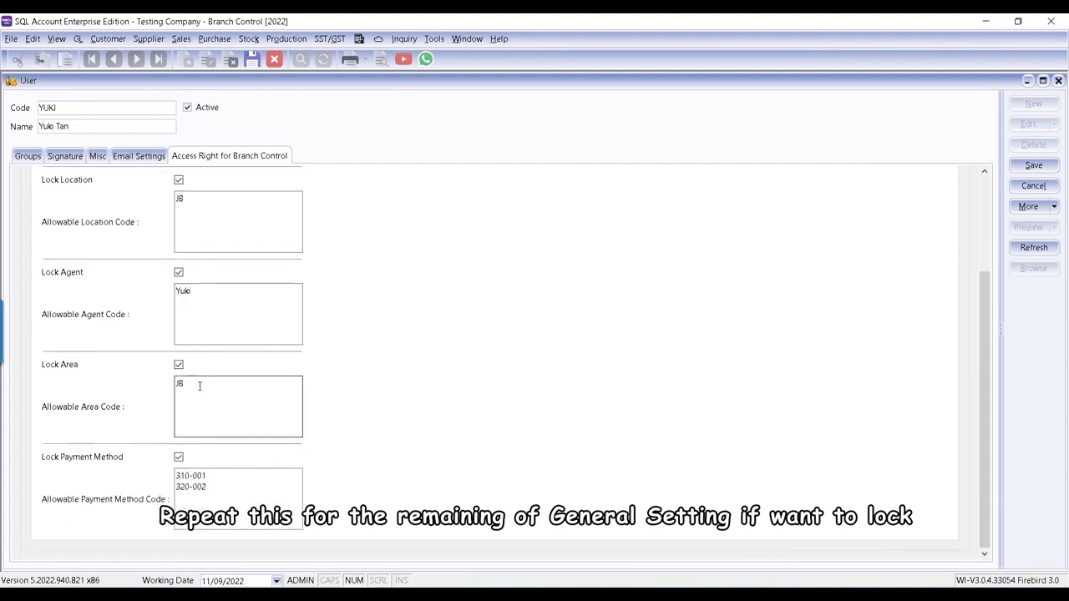